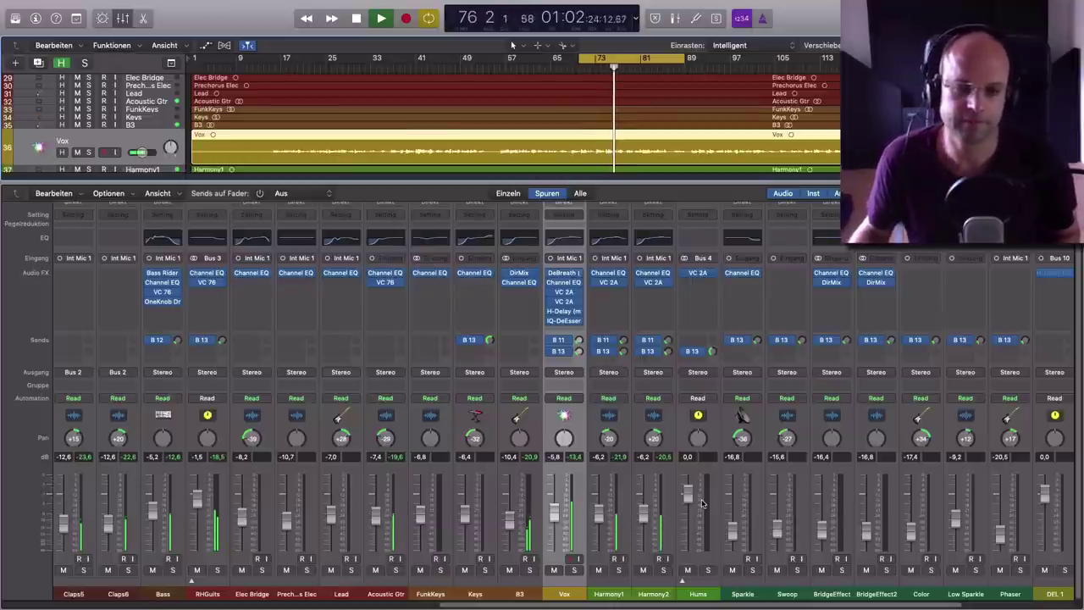
Solo the Vox and RHGuits tracks and play them together to hear the vocal against the guitars
key("space")
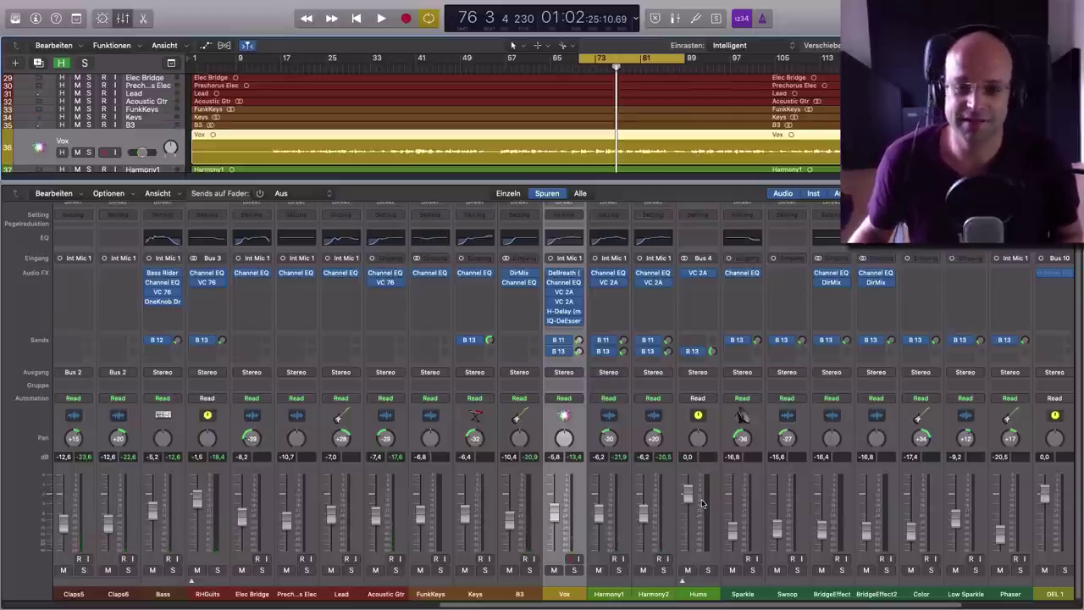
left_click(575, 570)
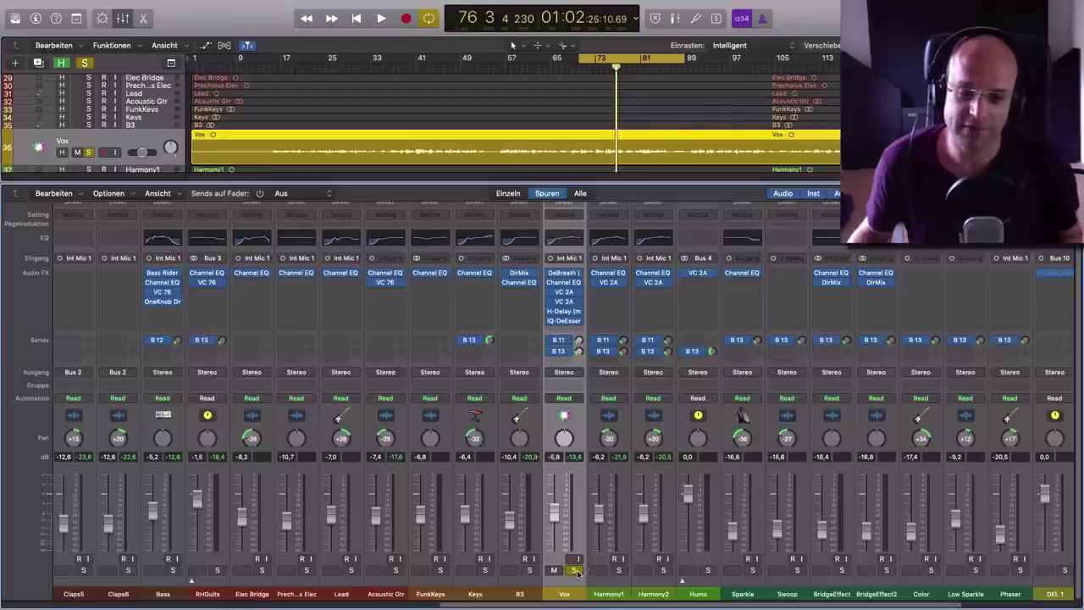
left_click(217, 570)
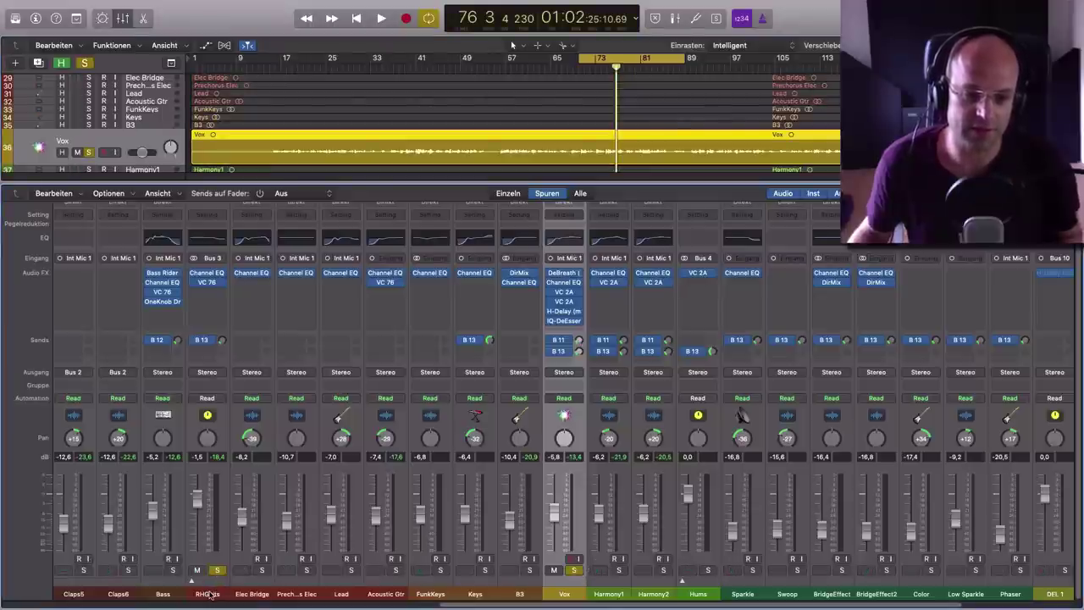
key("space")
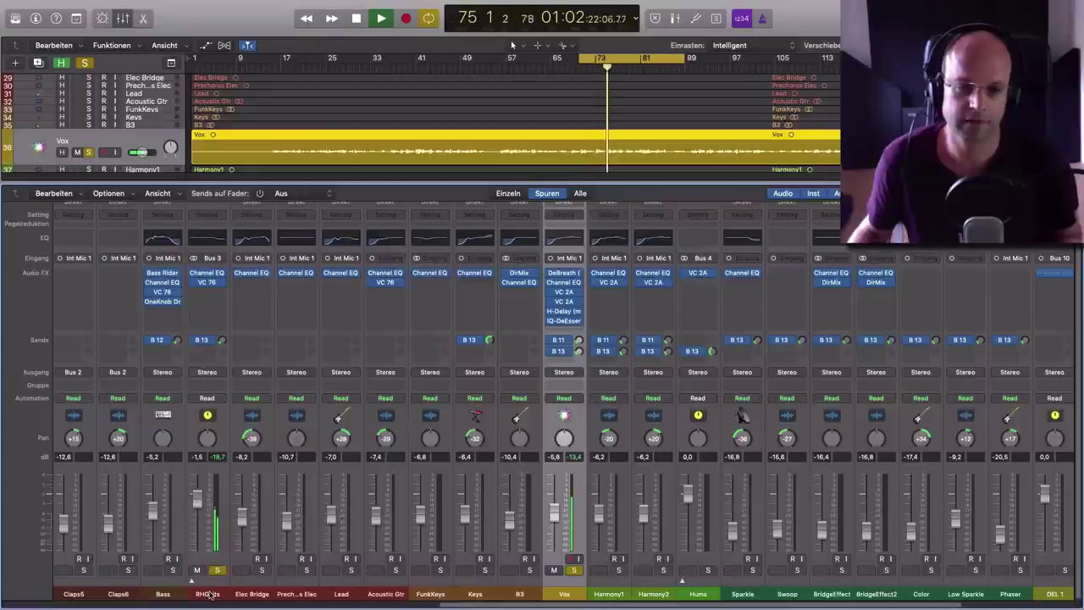
key("space")
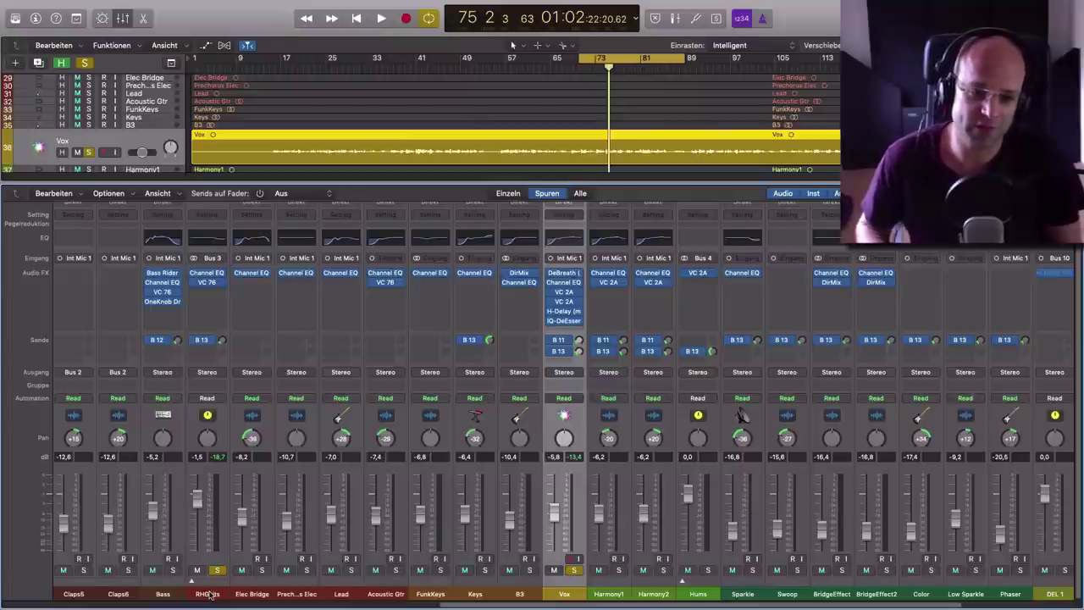
Insert a stereo Match EQ in the free effect slot after VC 76 on the RHGuits channel
left_click(212, 292)
mouse_move(220, 323)
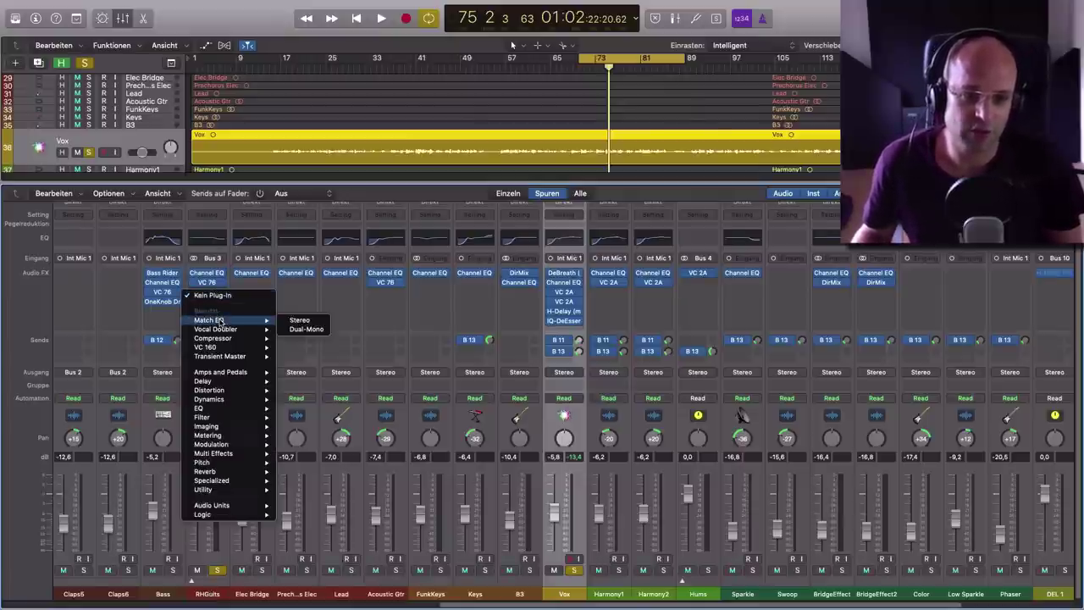
left_click(295, 320)
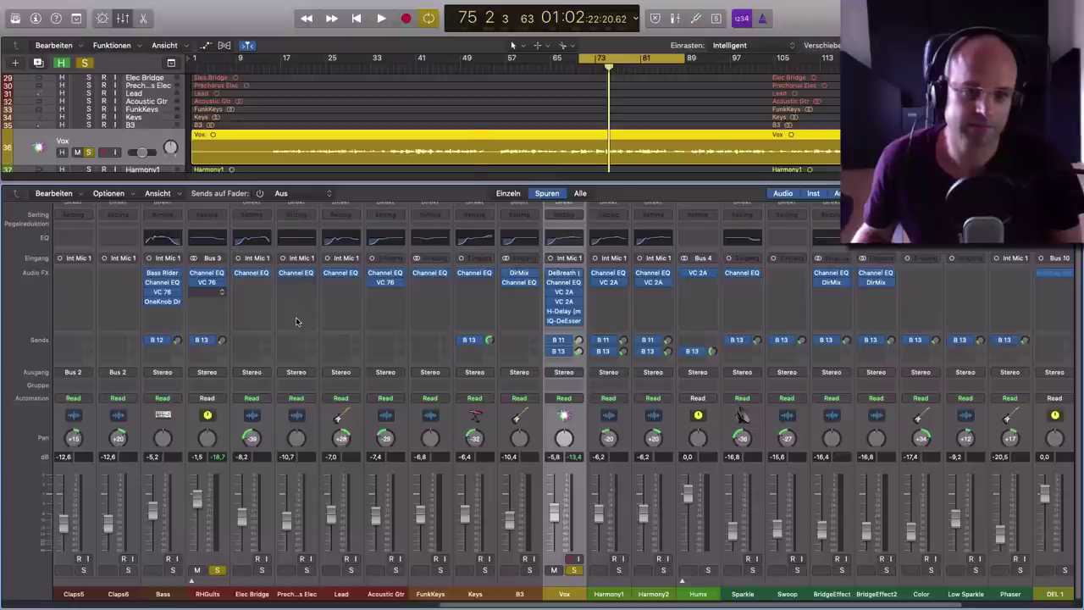
left_click_drag(260, 32, 297, 164)
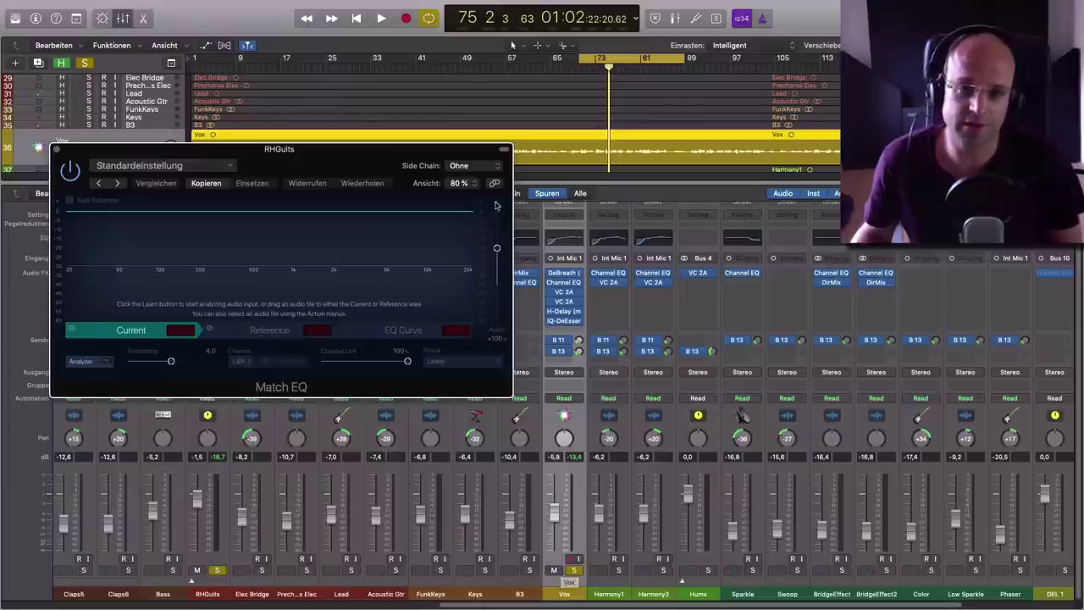
Set the side chain source of the guitars' Match EQ to the Vox track (Audio 47)
left_click(497, 167)
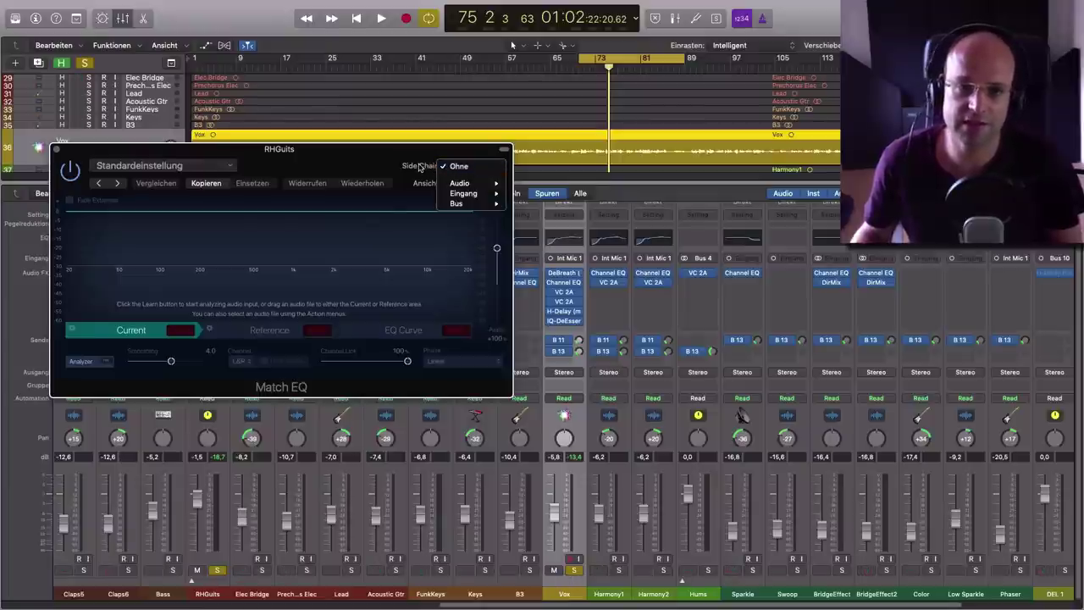
mouse_move(472, 186)
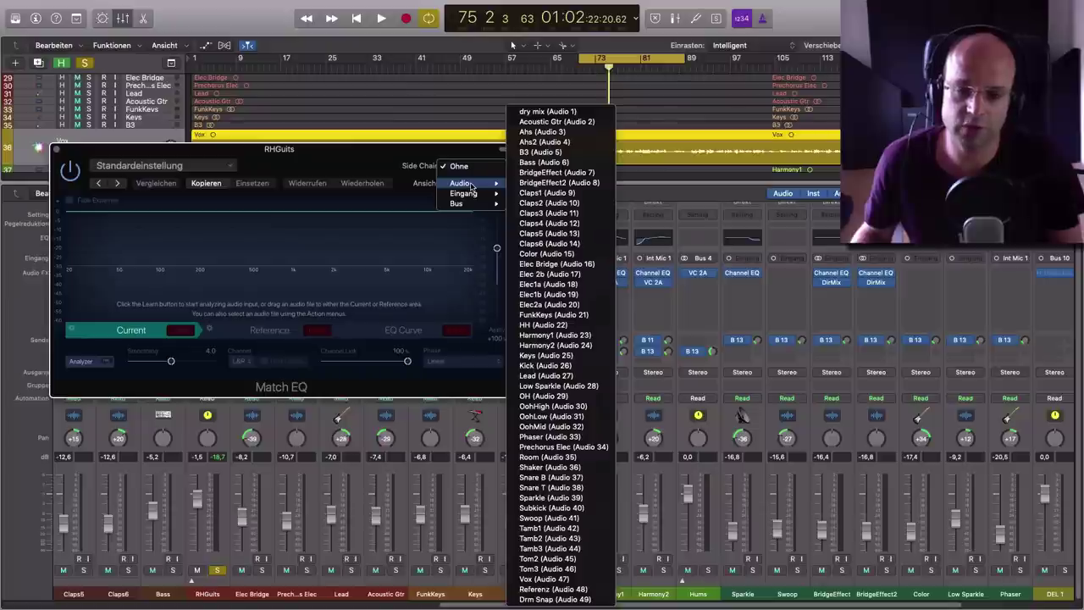
left_click(537, 580)
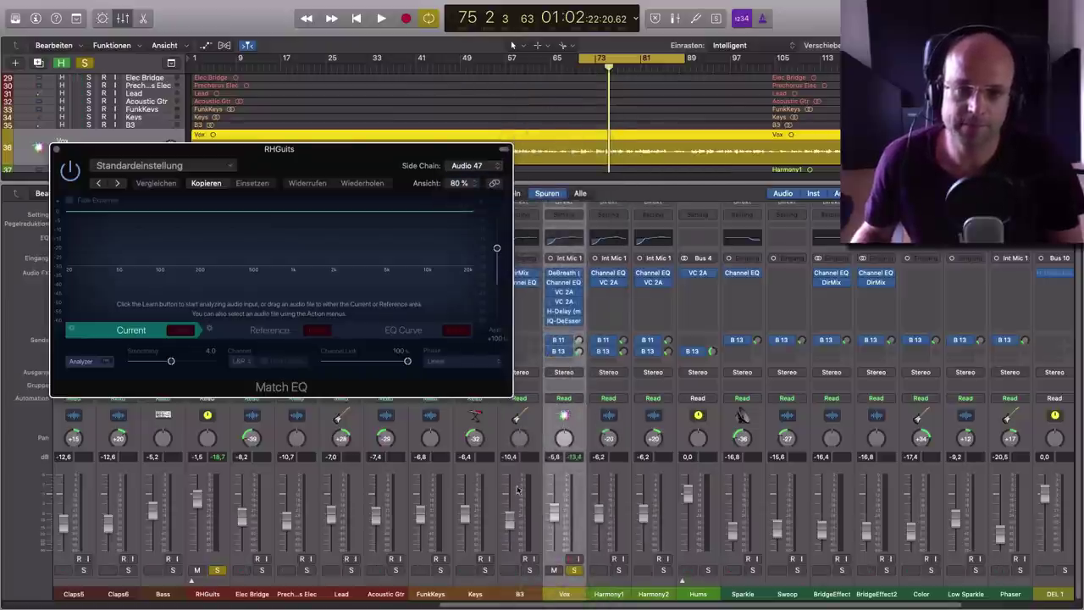
left_click_drag(321, 170, 508, 177)
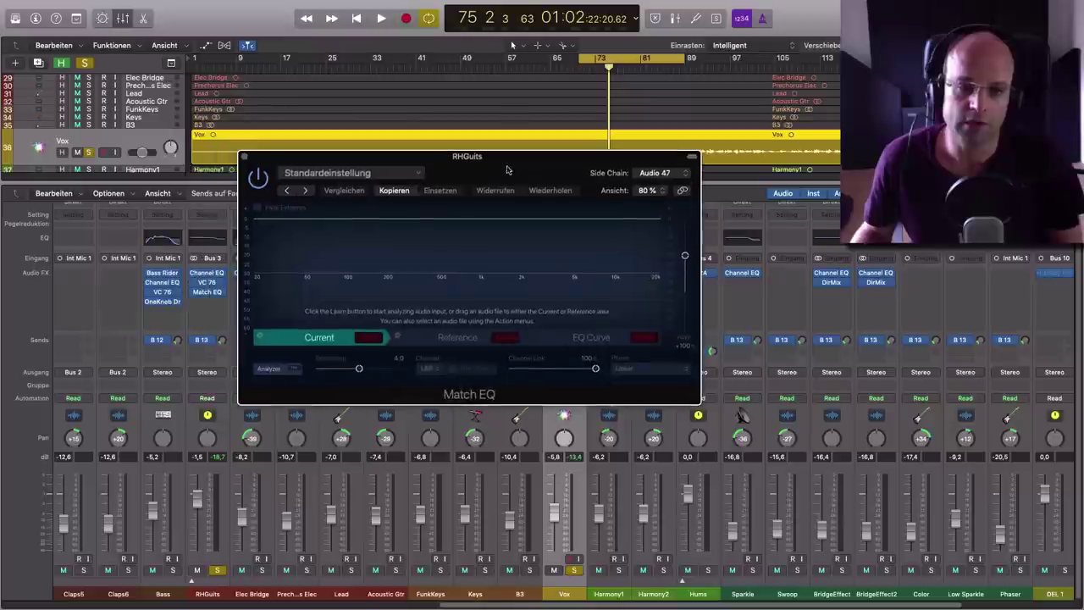
Learn the vocal as the Match EQ Reference during playback and generate the matching EQ curve
left_click(461, 339)
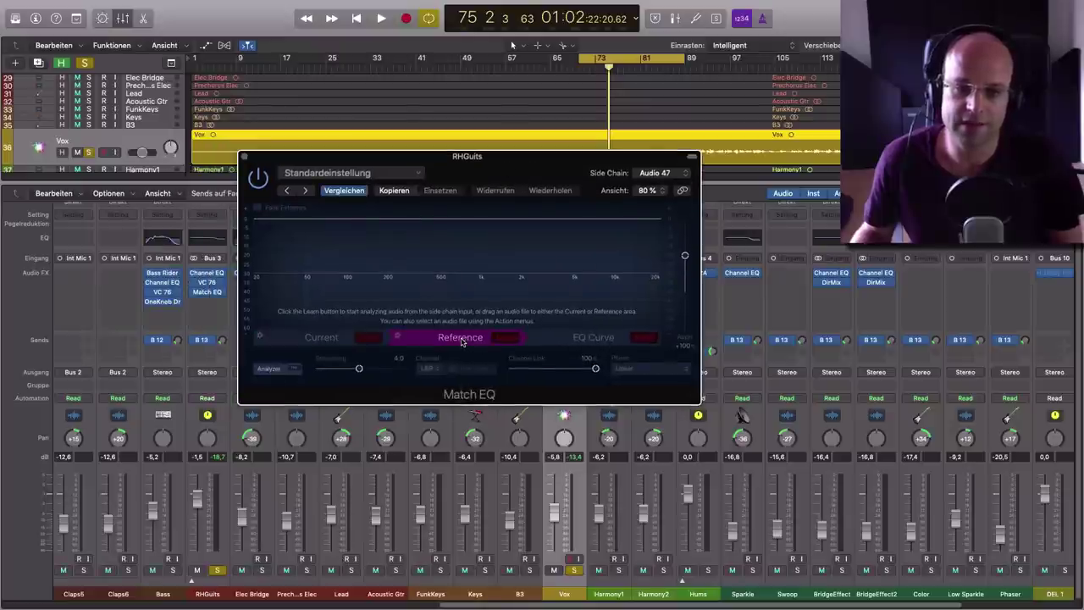
left_click(505, 338)
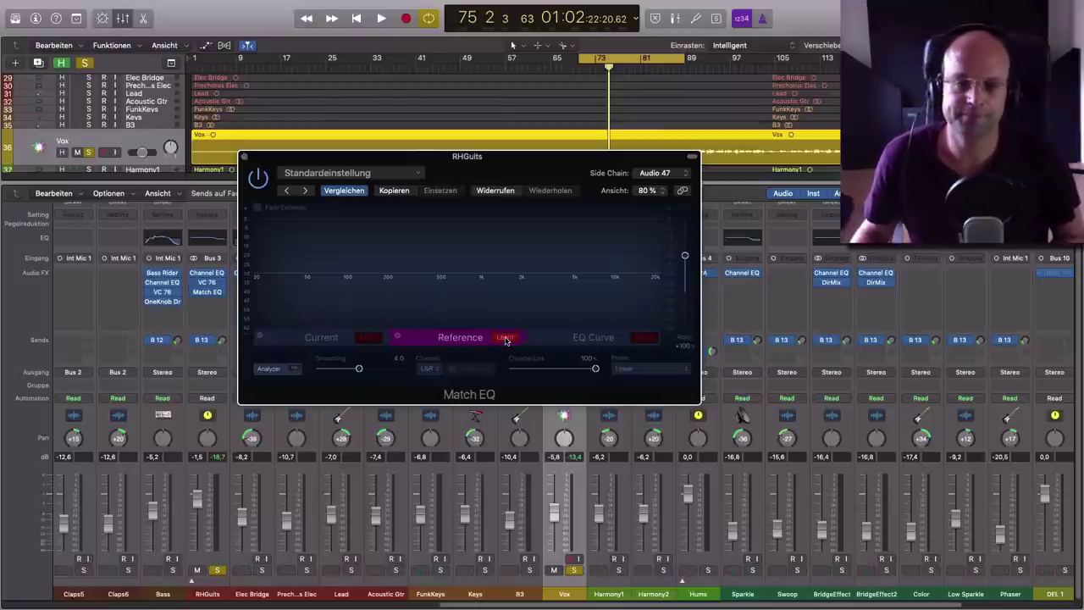
key("space")
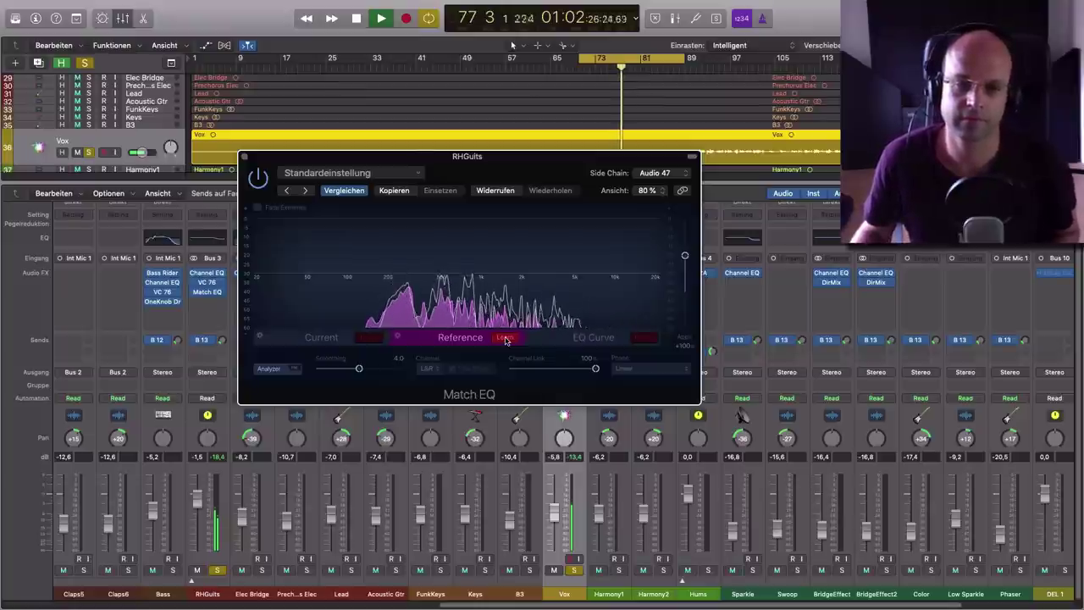
key("space")
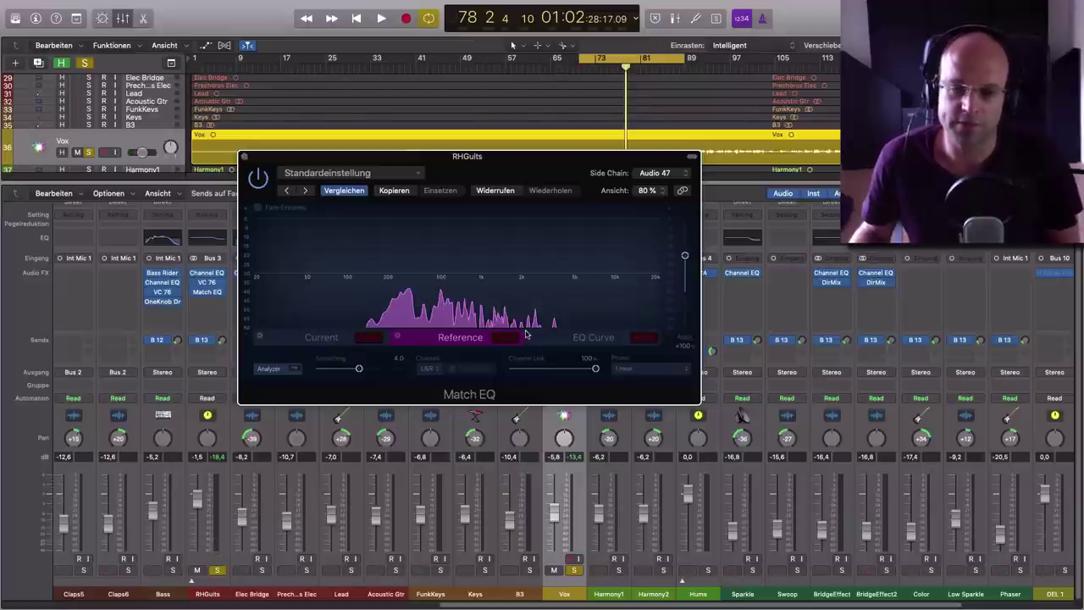
left_click(645, 338)
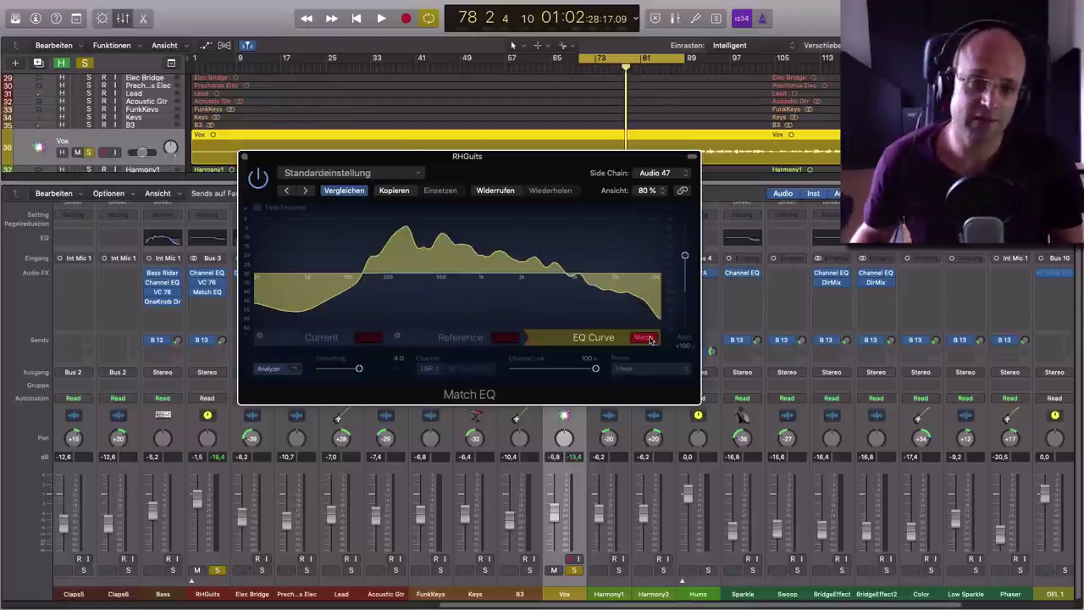
Play the soloed tracks to hear the guitars with the matched curve applied at +100%
left_click_drag(457, 173, 557, 197)
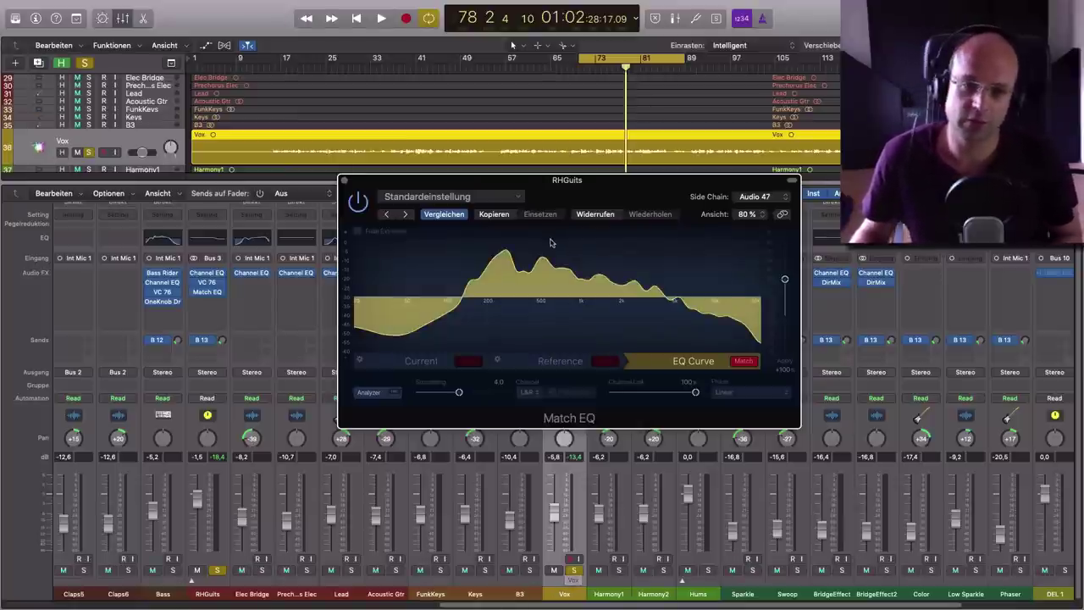
key("space")
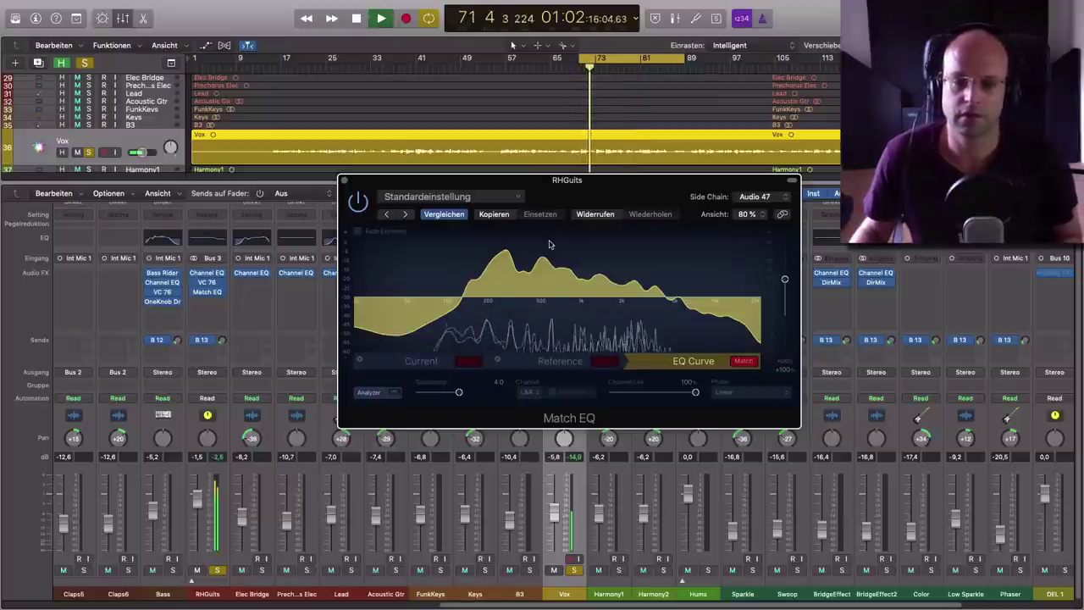
key("space")
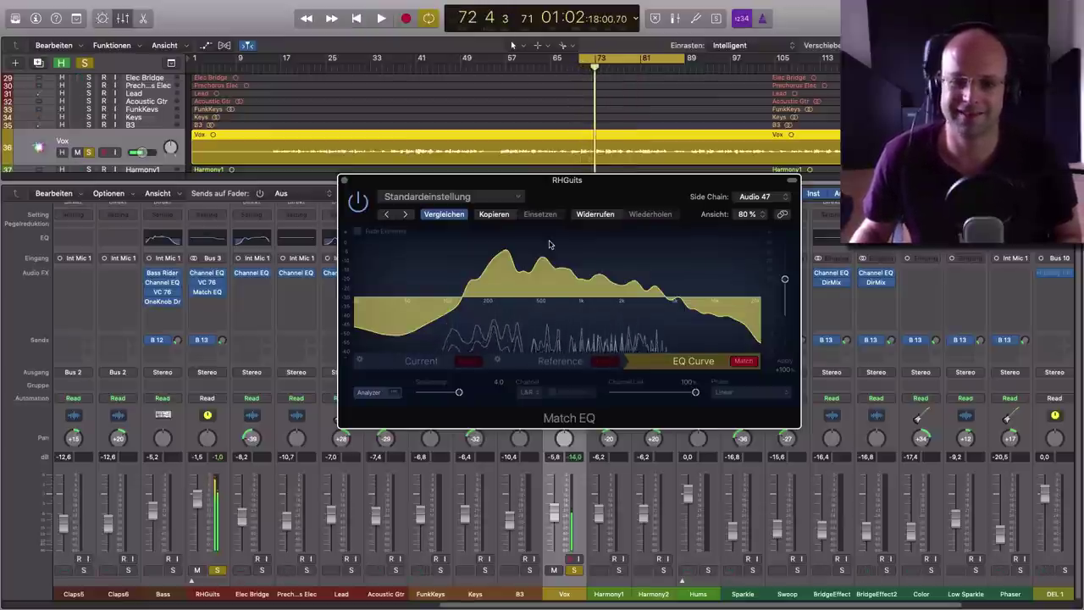
Invert the Match EQ curve by lowering its Apply amount to -32% while listening to the soloed tracks
left_click(566, 596)
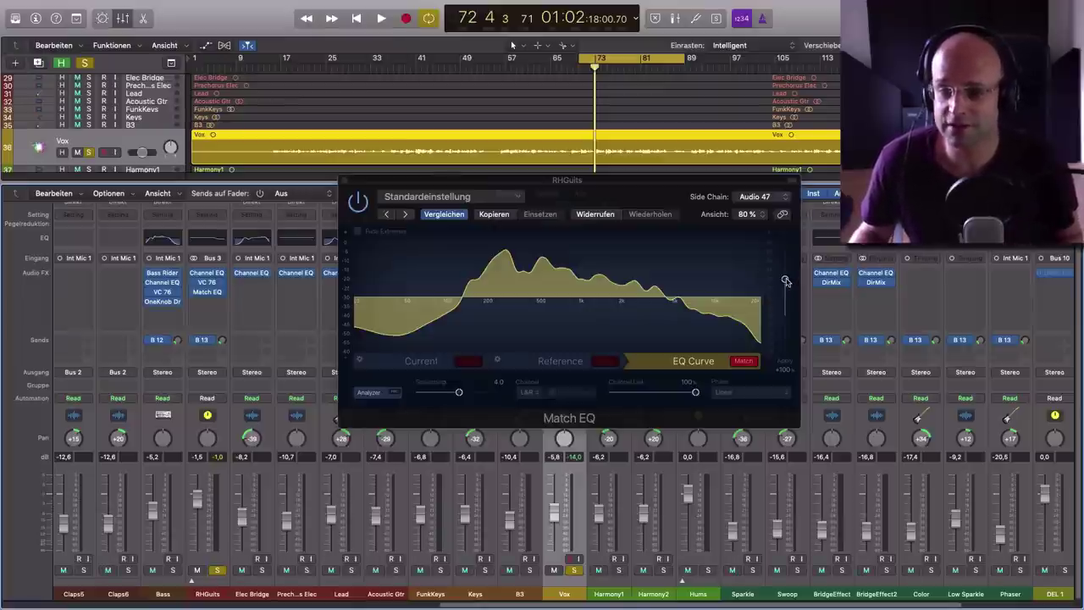
left_click(785, 280)
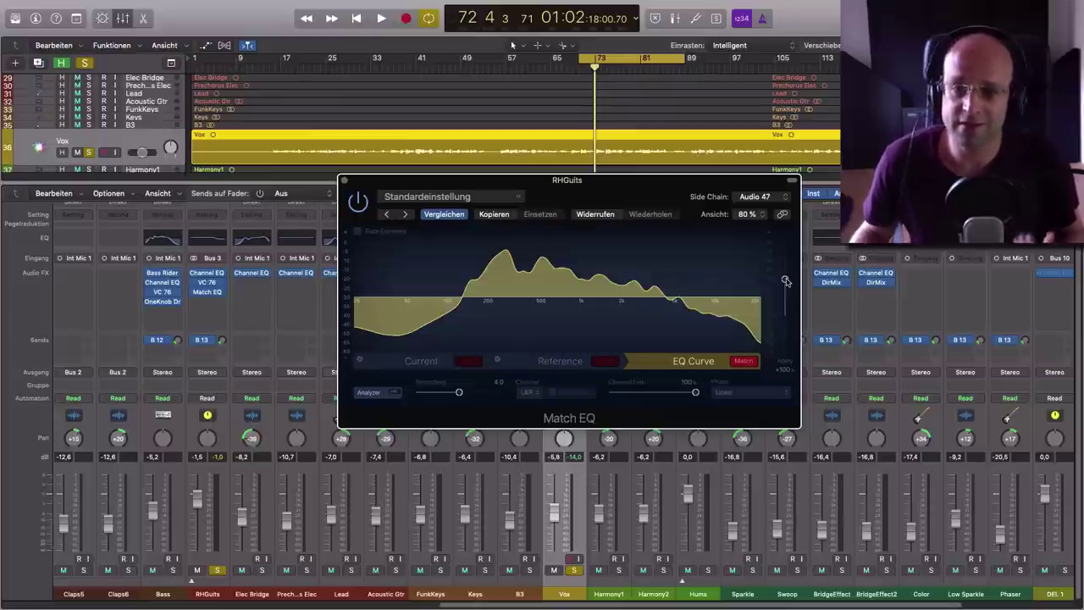
left_click_drag(786, 281, 786, 327)
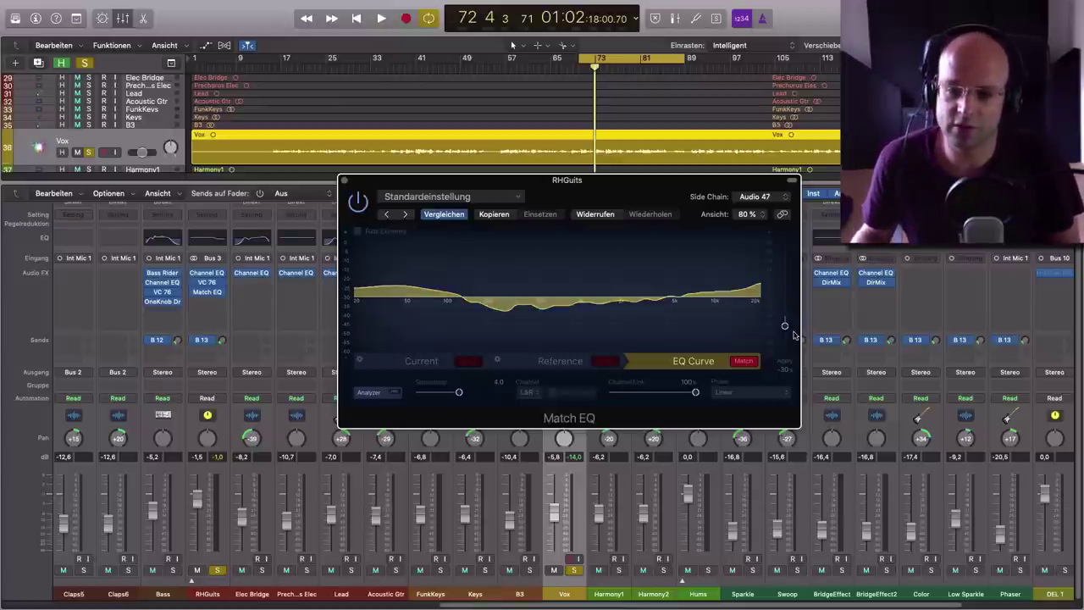
left_click_drag(786, 328, 785, 318)
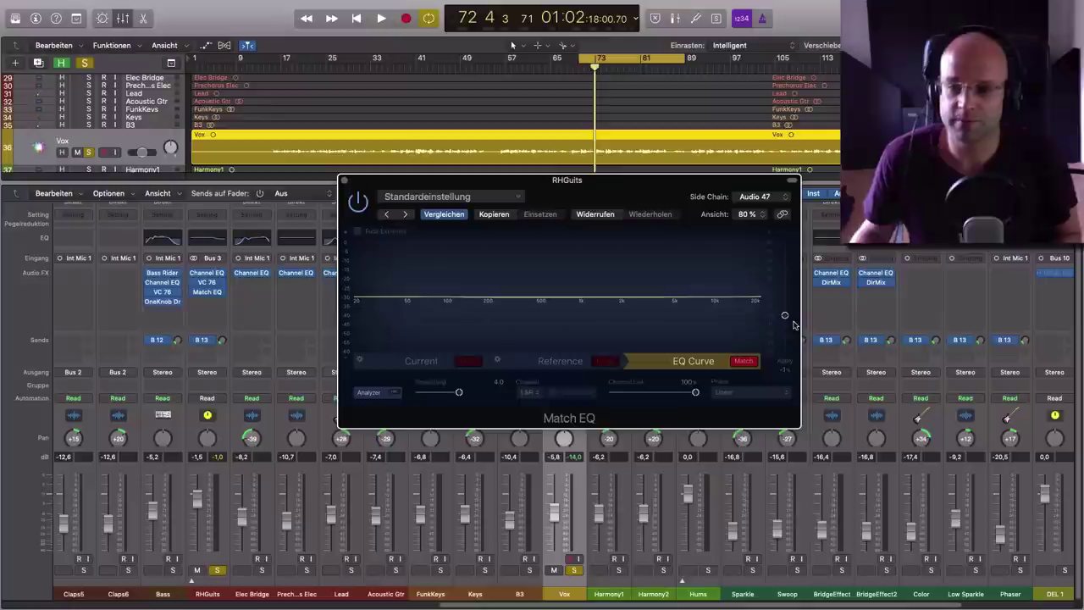
key("space")
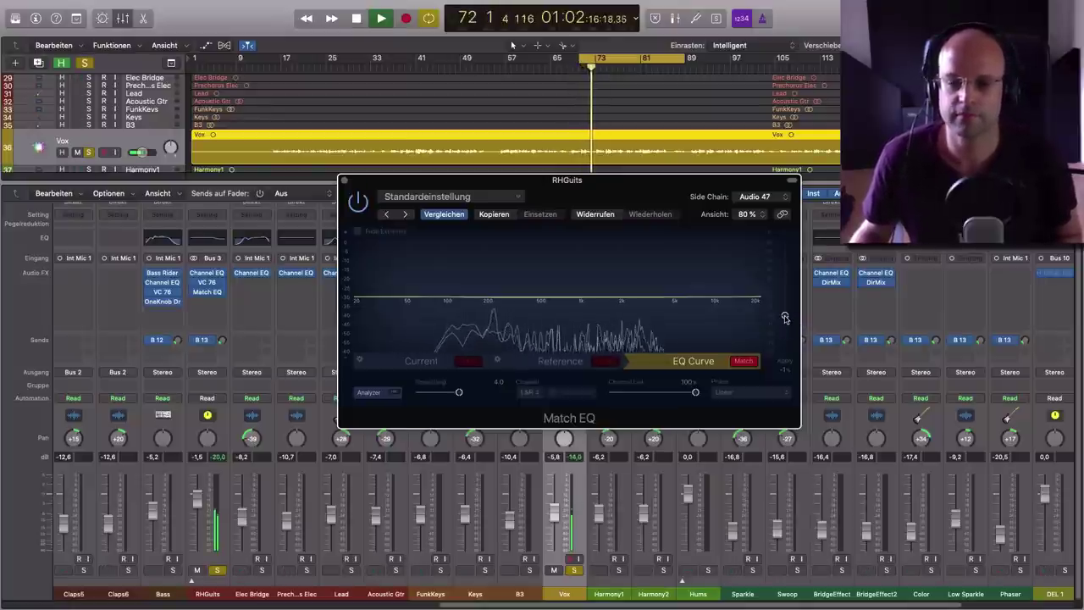
left_click_drag(784, 318, 785, 329)
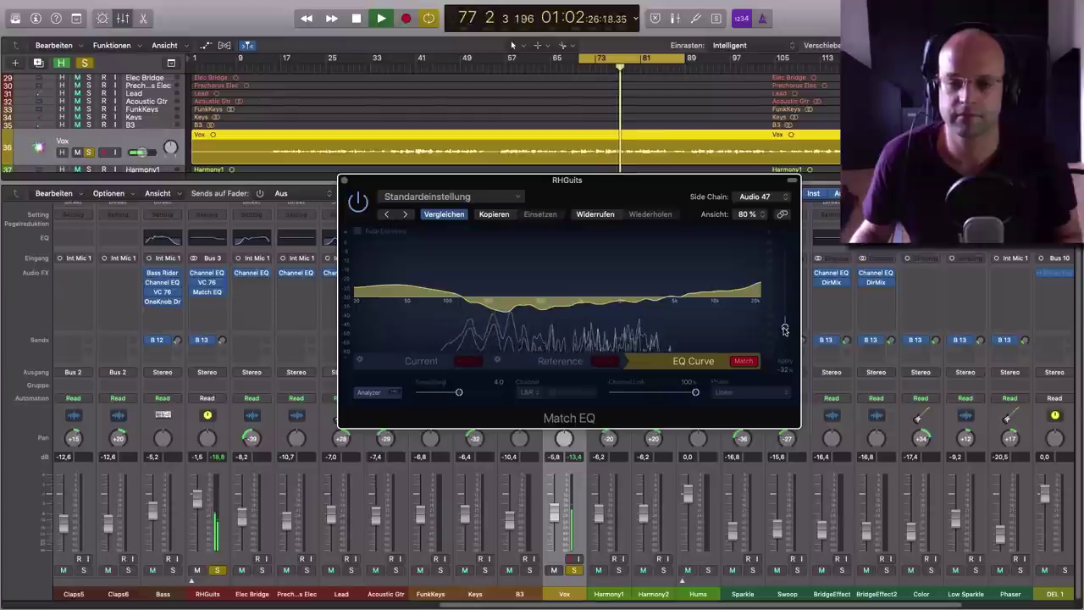
key("space")
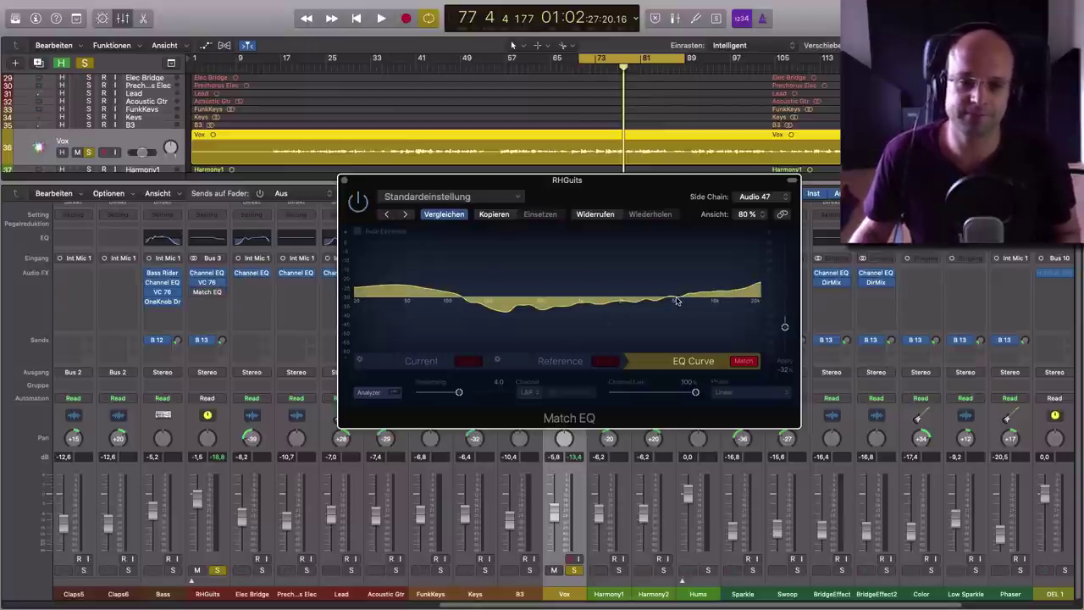
Compare the guitars with Match EQ bypassed and active during playback, leaving it switched on
key("space")
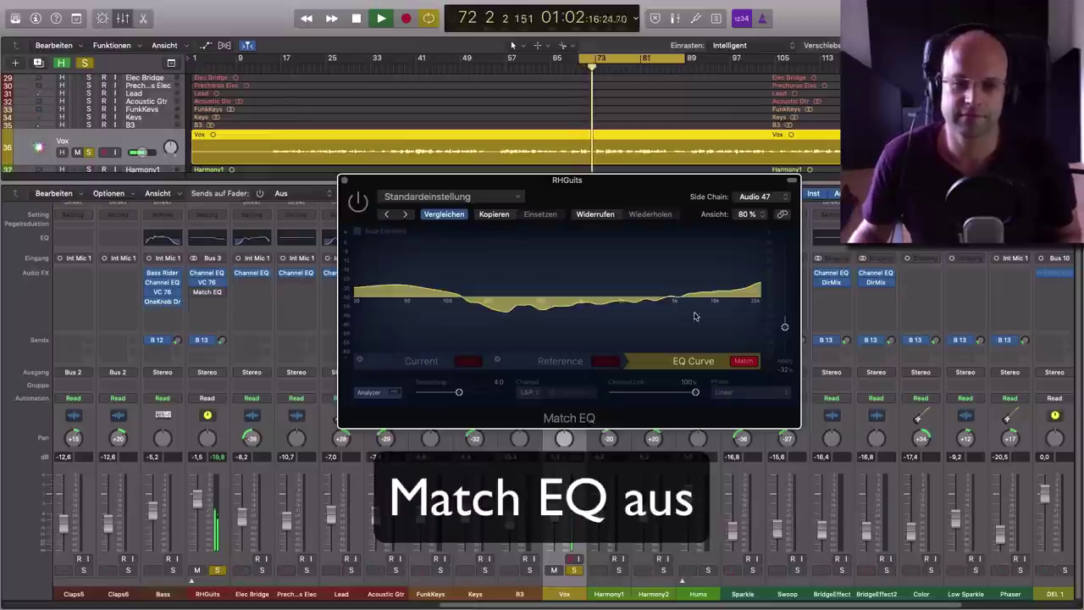
left_click(358, 203)
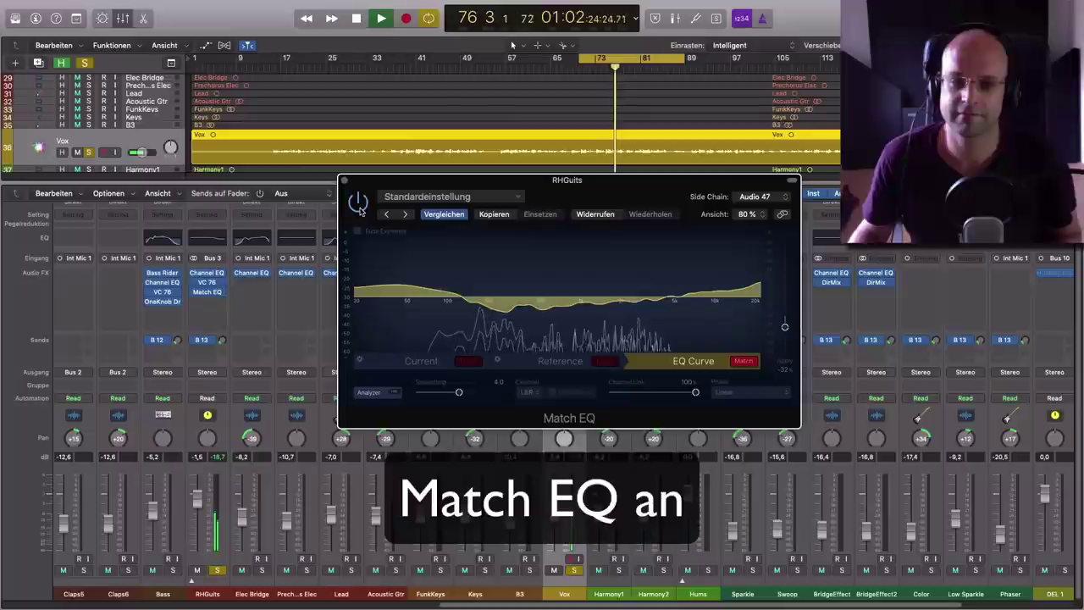
left_click(359, 207)
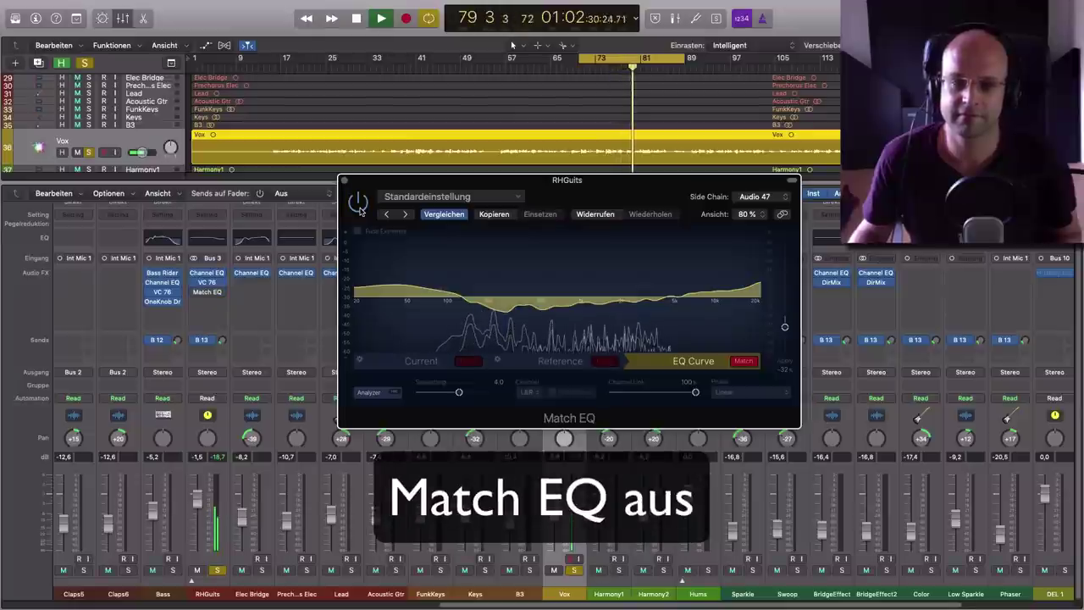
left_click(359, 207)
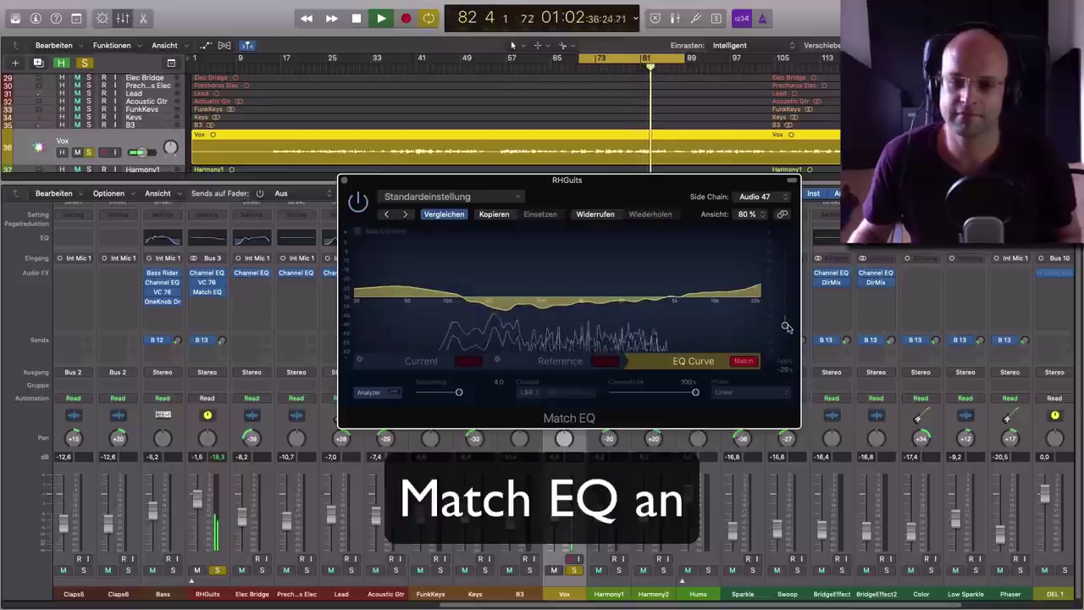
Stop playback with the Match EQ Apply amount at -25% and enable Fade Extremes
key("space")
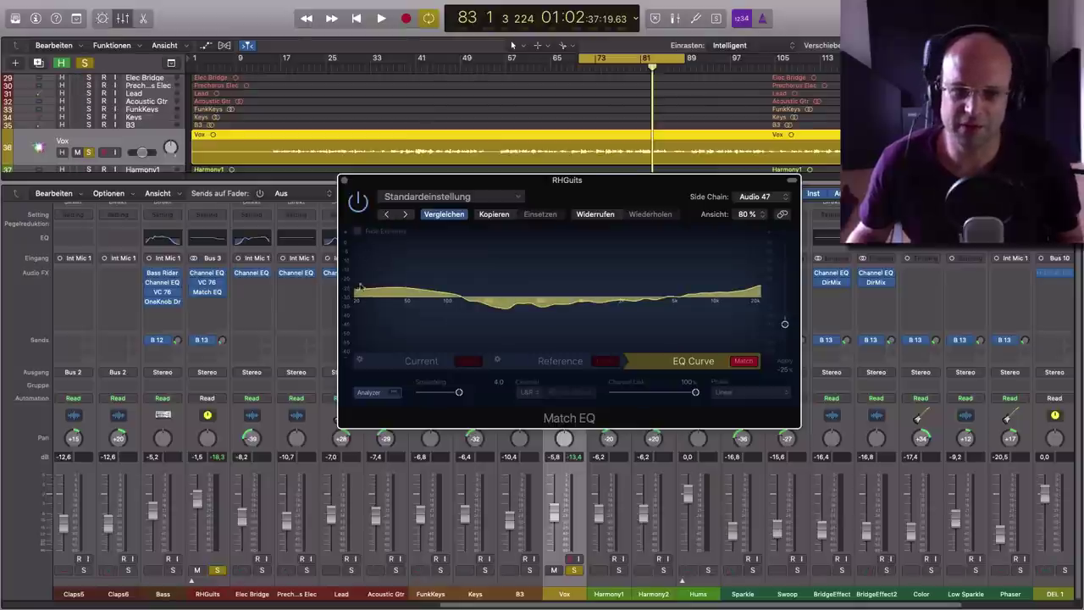
left_click(359, 233)
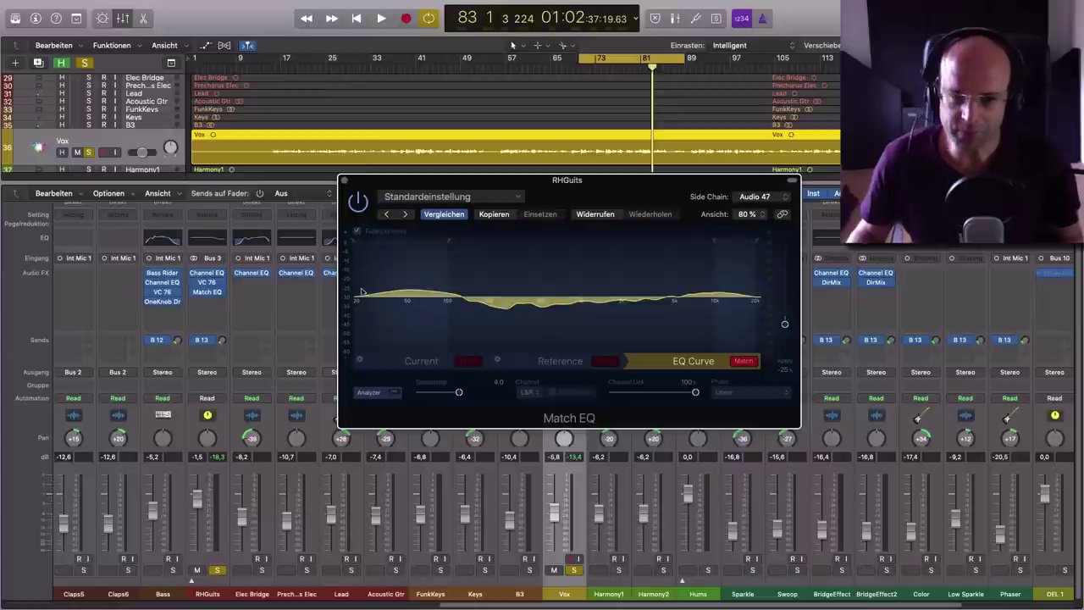